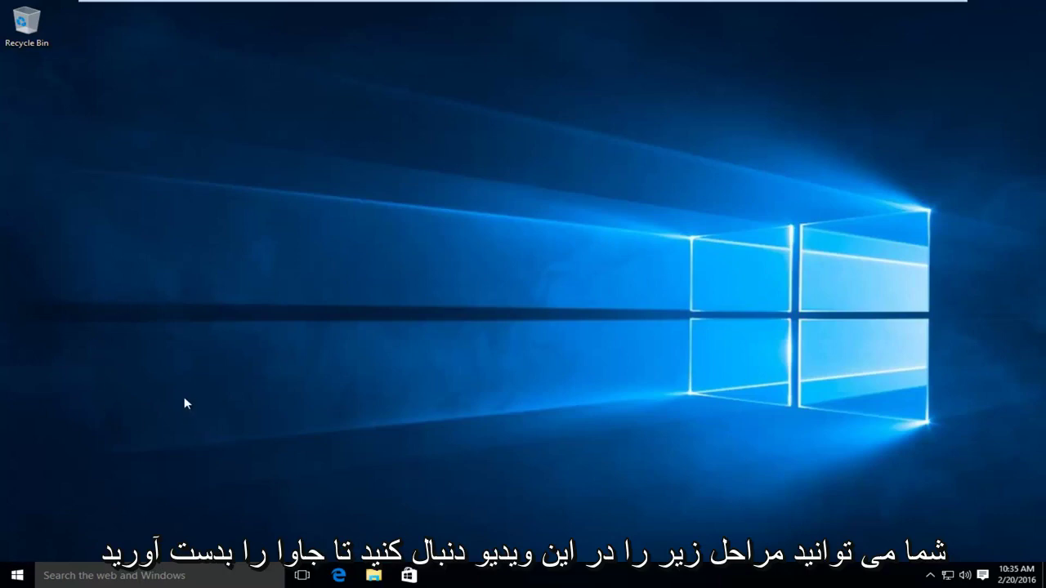
Step: Find Internet Explorer through Start search, launch it and maximize the window
{"action": "left_click", "coordinate": [17, 576]}
{"action": "type", "text": "internet"}
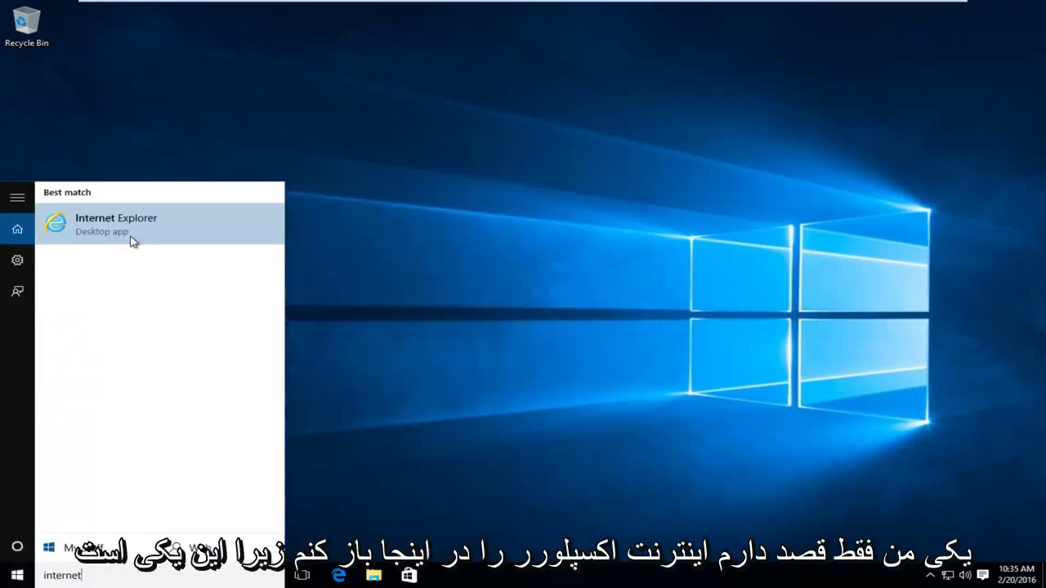
{"action": "left_click", "coordinate": [136, 233]}
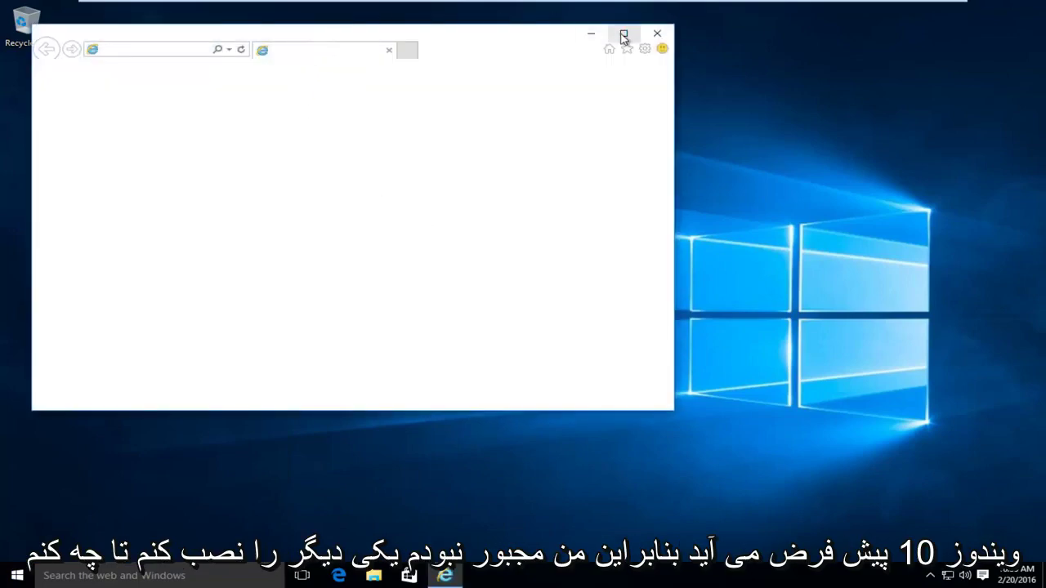
{"action": "left_click", "coordinate": [621, 33]}
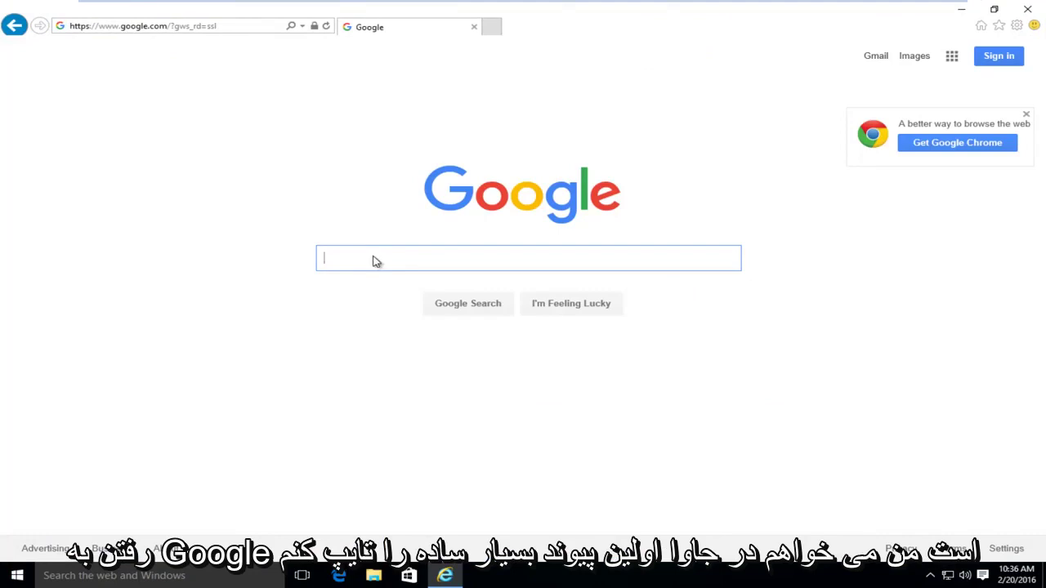
{"action": "type", "text": "java"}
{"action": "key", "text": "Return"}
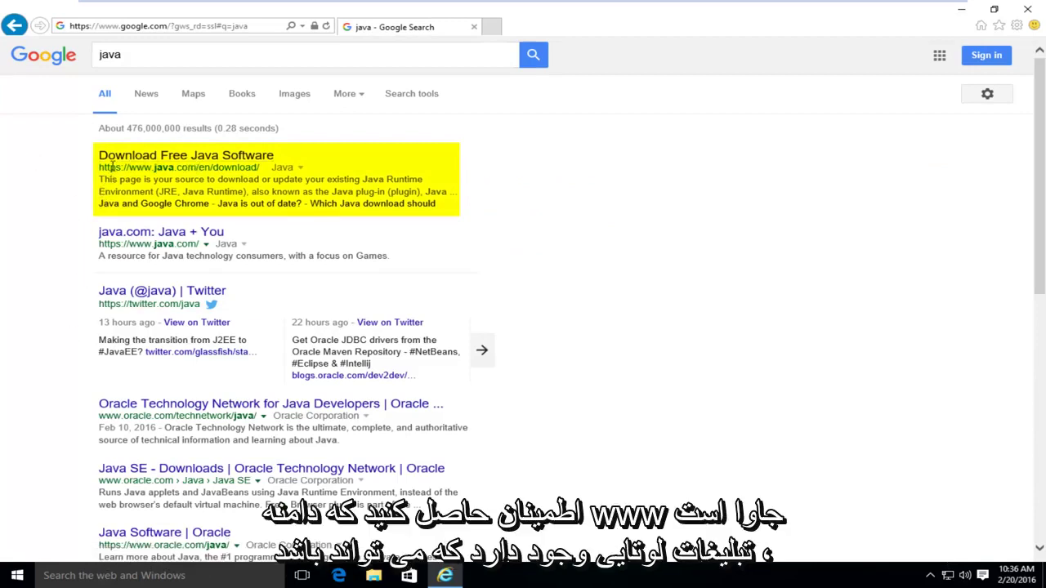
{"action": "left_click_drag", "start_coordinate": [128, 167], "coordinate": [196, 168]}
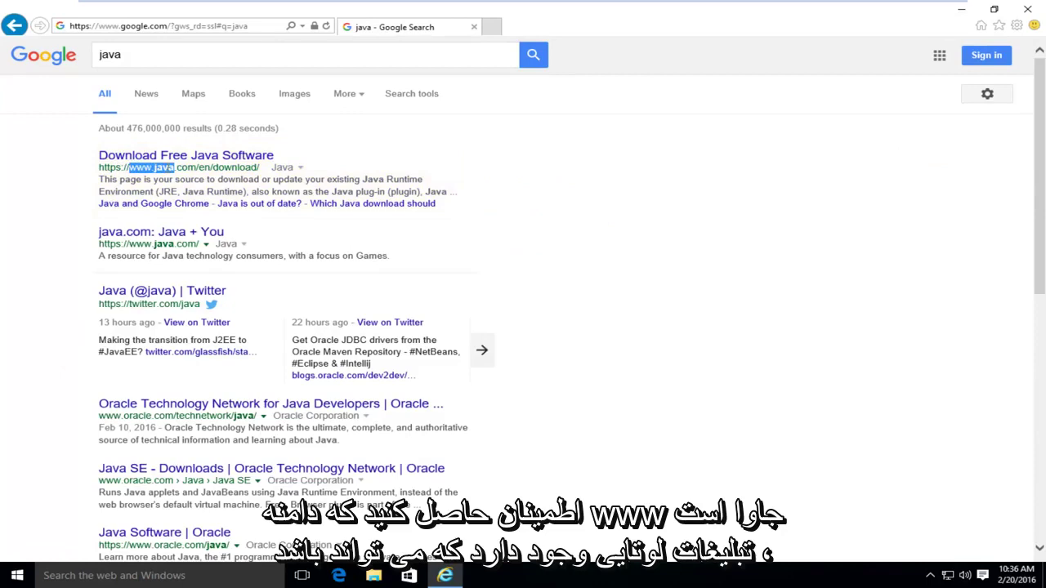
{"action": "left_click", "coordinate": [58, 189]}
Step: Open the 'Download Free Java Software' result, check Version 8 Update 73, then continue to the download page
{"action": "left_click", "coordinate": [148, 159]}
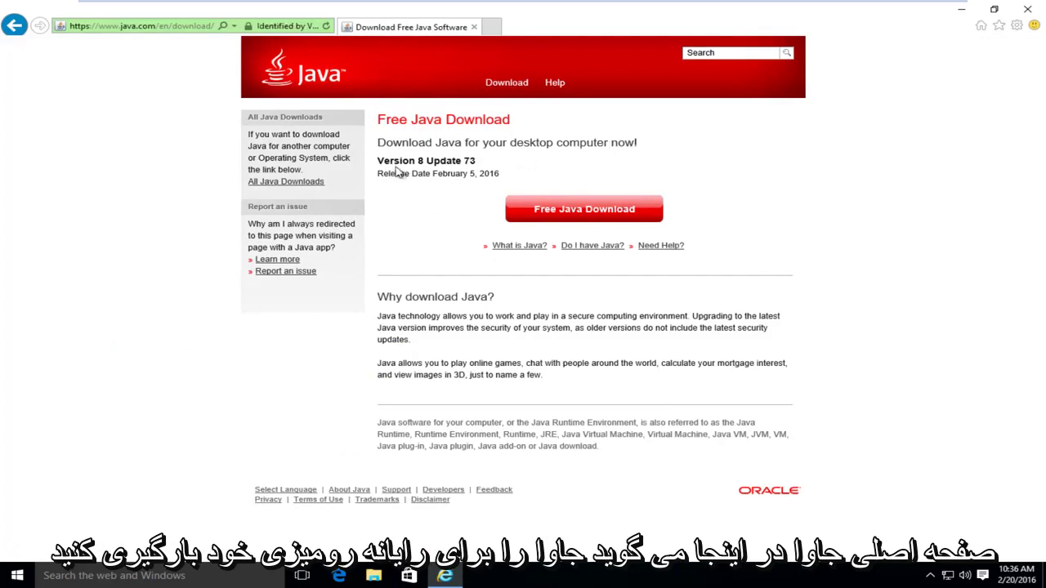
{"action": "left_click_drag", "start_coordinate": [378, 161], "coordinate": [470, 166]}
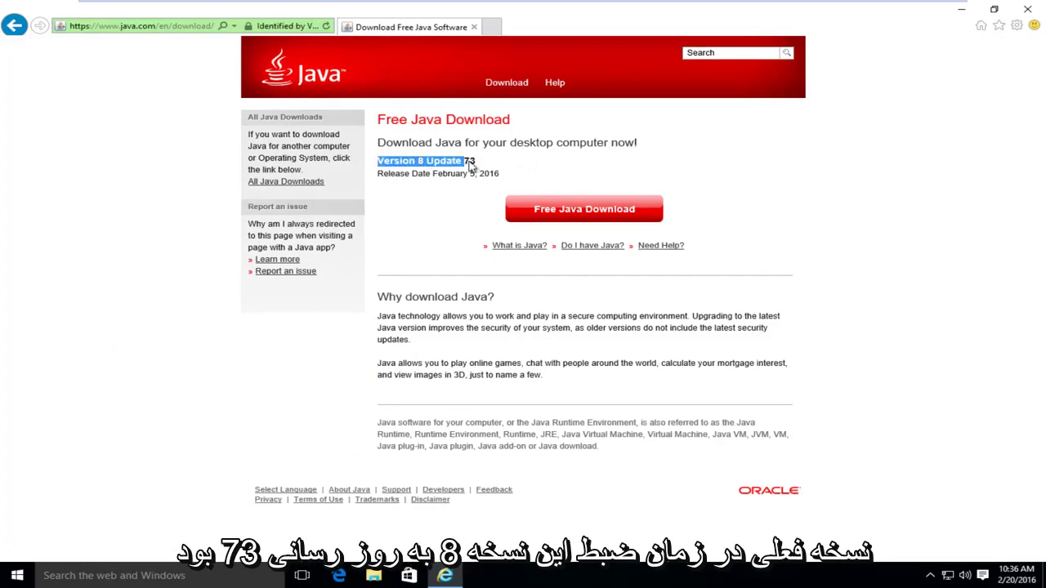
{"action": "left_click", "coordinate": [487, 168]}
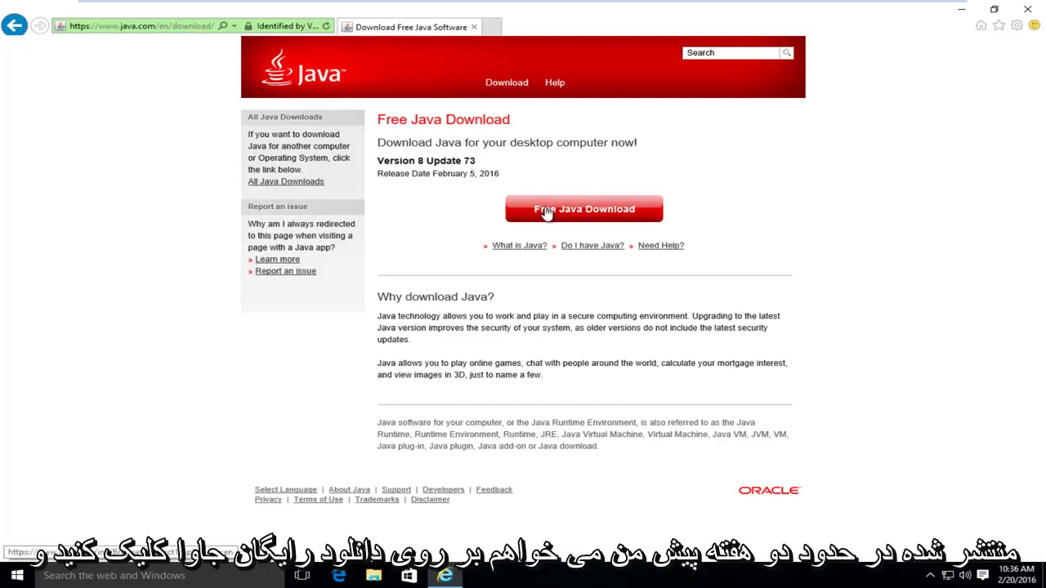
{"action": "left_click", "coordinate": [578, 214]}
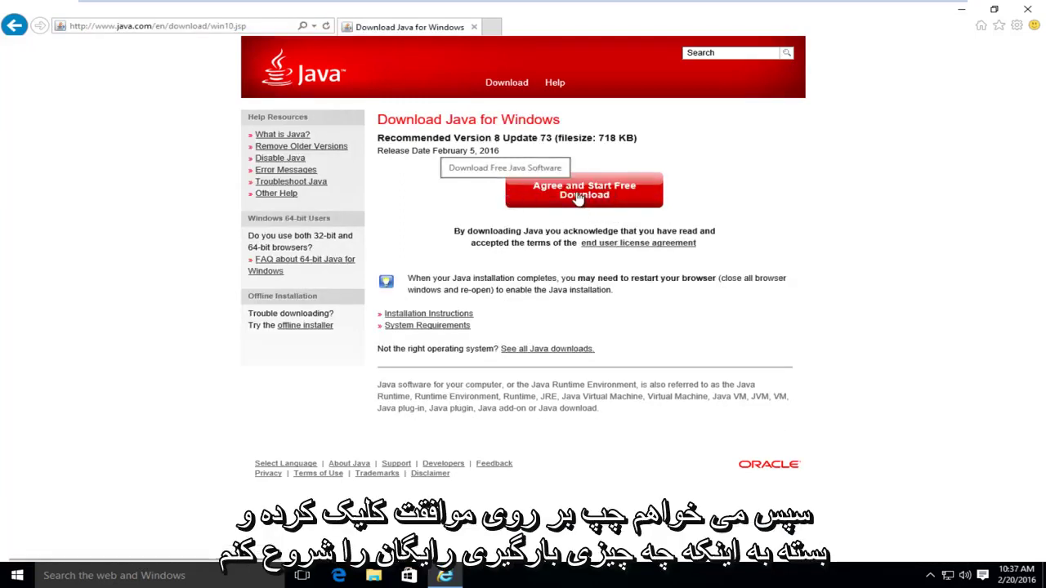
Step: Agree and download JavaSetup8u73.exe, run it, and approve the User Account Control prompt
{"action": "left_click", "coordinate": [578, 196]}
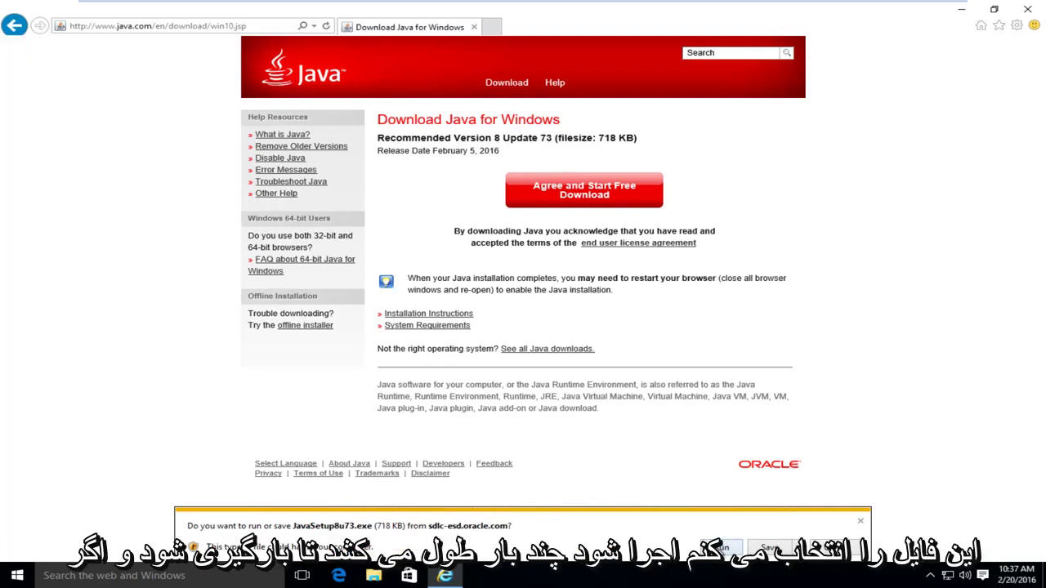
{"action": "left_click", "coordinate": [723, 547]}
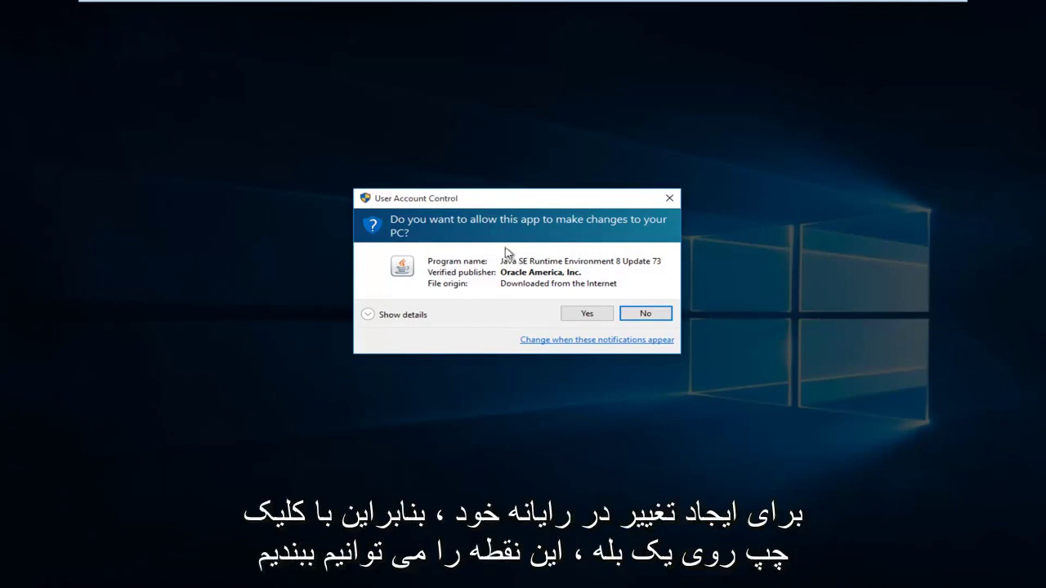
{"action": "left_click", "coordinate": [583, 318]}
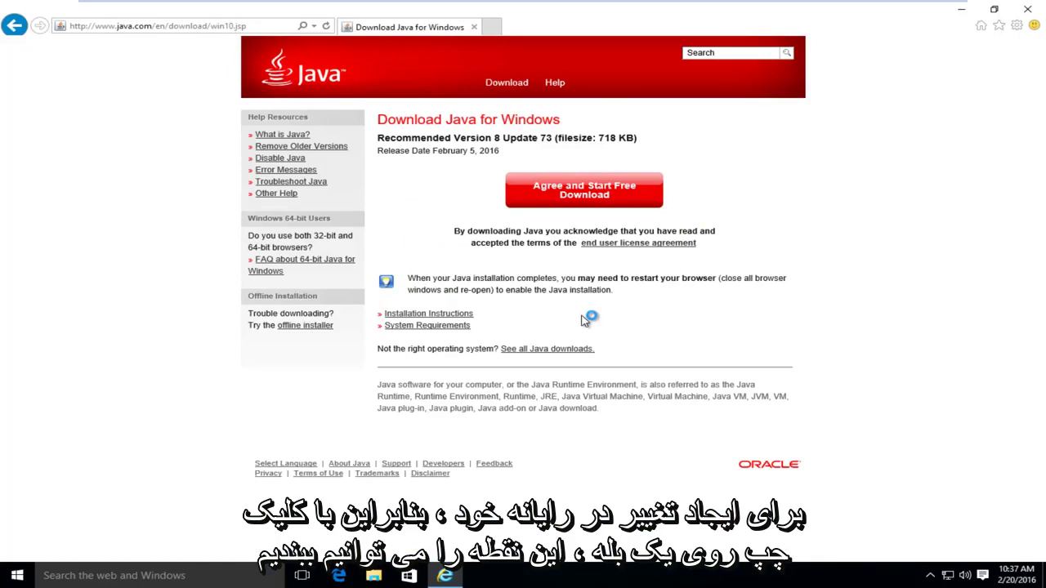
Step: Close the browser, start the Java install, and choose 'Do not update browser settings'
{"action": "left_click", "coordinate": [1027, 9]}
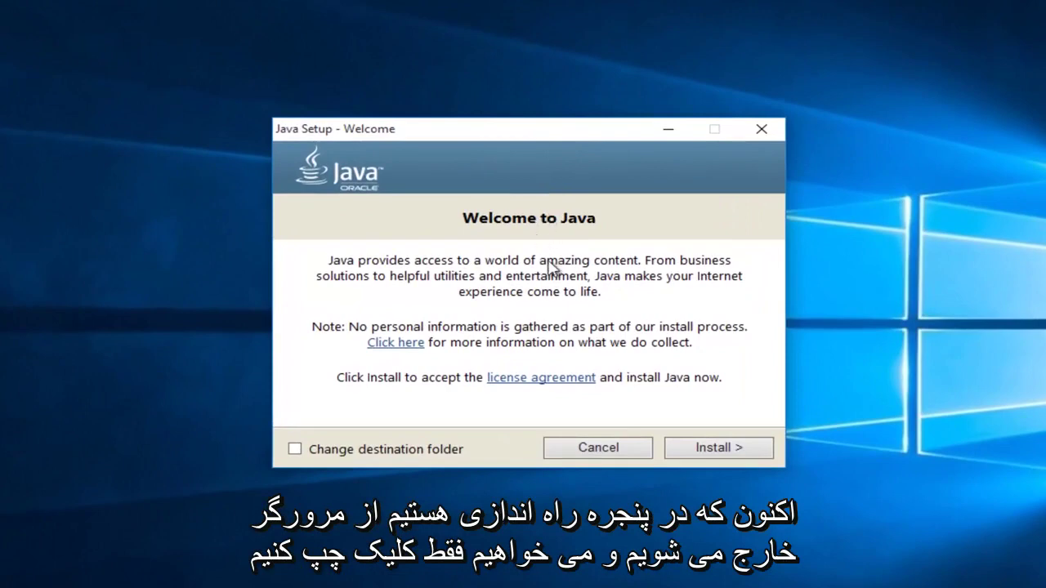
{"action": "left_click", "coordinate": [705, 454]}
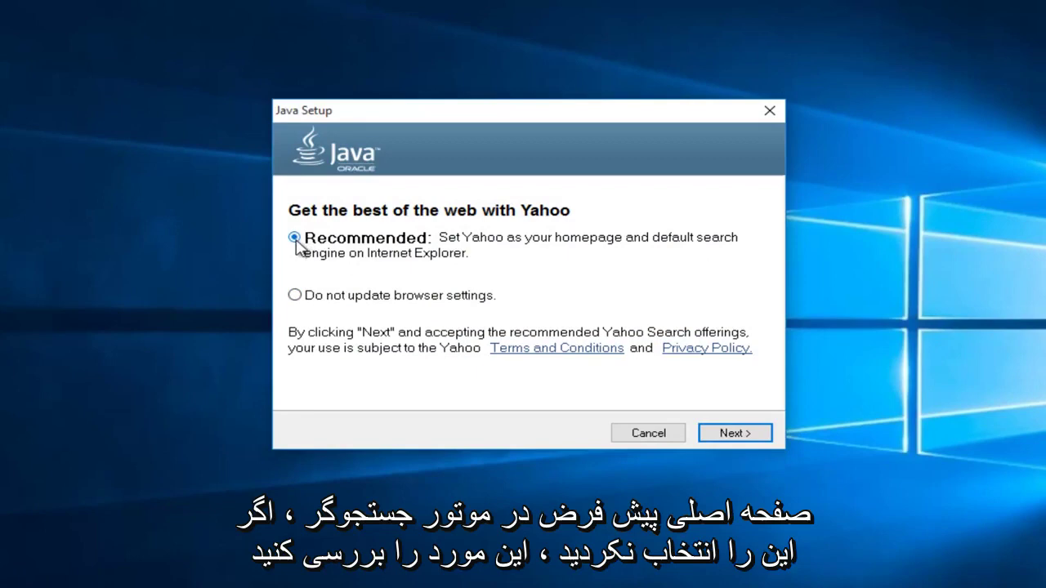
{"action": "left_click", "coordinate": [295, 297]}
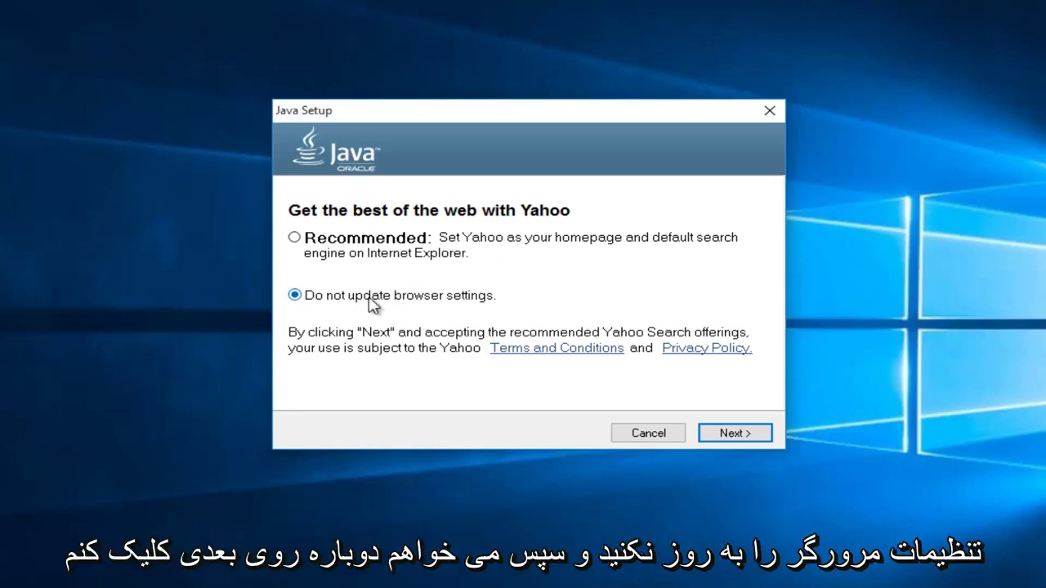
Step: Continue past the Yahoo offer and let the Java installation run to completion
{"action": "left_click", "coordinate": [740, 439]}
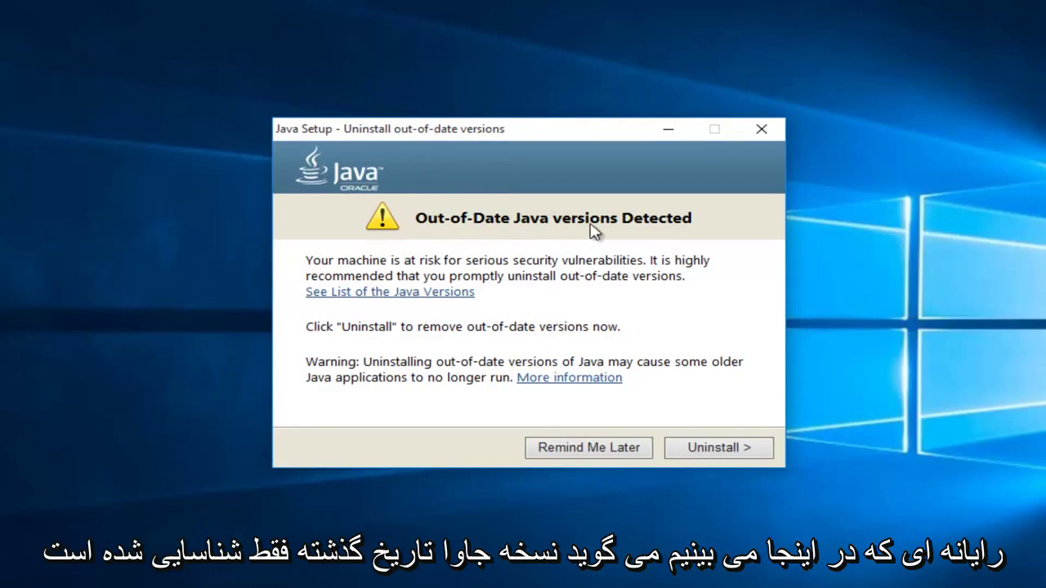
Step: Uninstall the out-of-date Java 8 Update 51 from the Out-of-Date Java versions dialog
{"action": "left_click", "coordinate": [730, 448]}
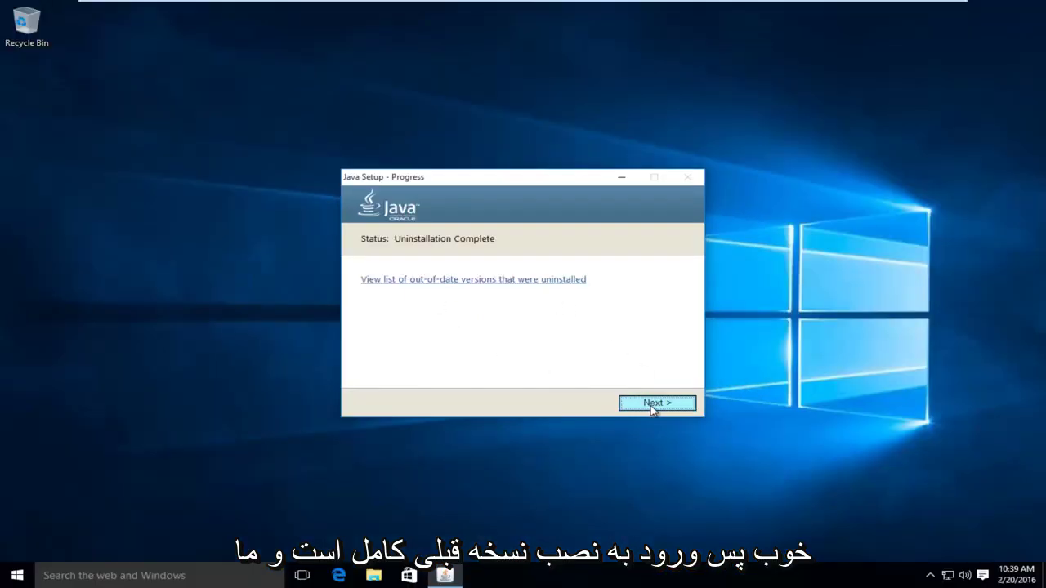
Step: Advance past 'Uninstallation Complete' to the 'You have successfully installed Java' screen
{"action": "left_click", "coordinate": [649, 403]}
{"action": "right_click", "coordinate": [647, 405]}
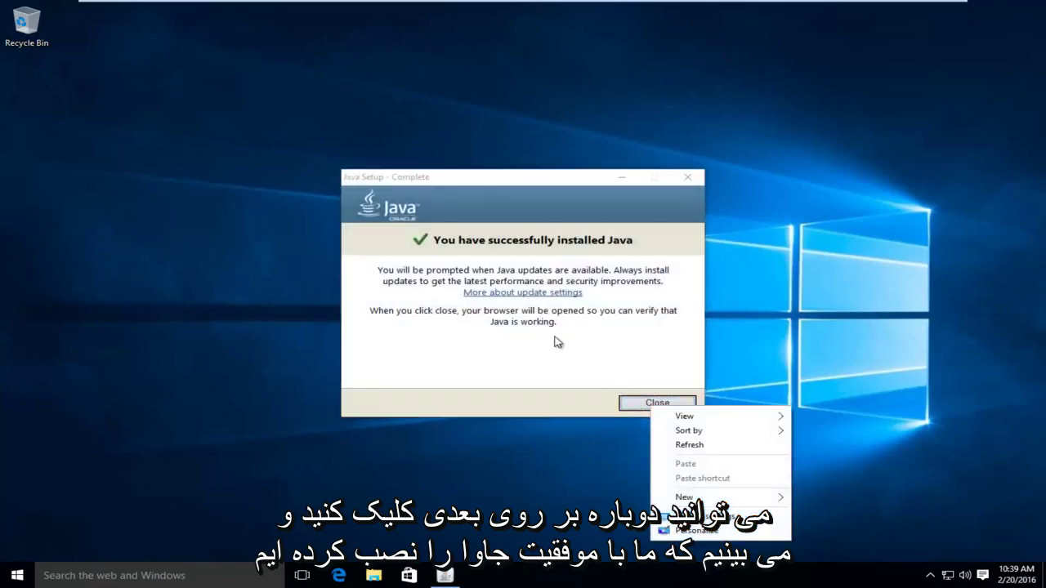
{"action": "left_click", "coordinate": [556, 343]}
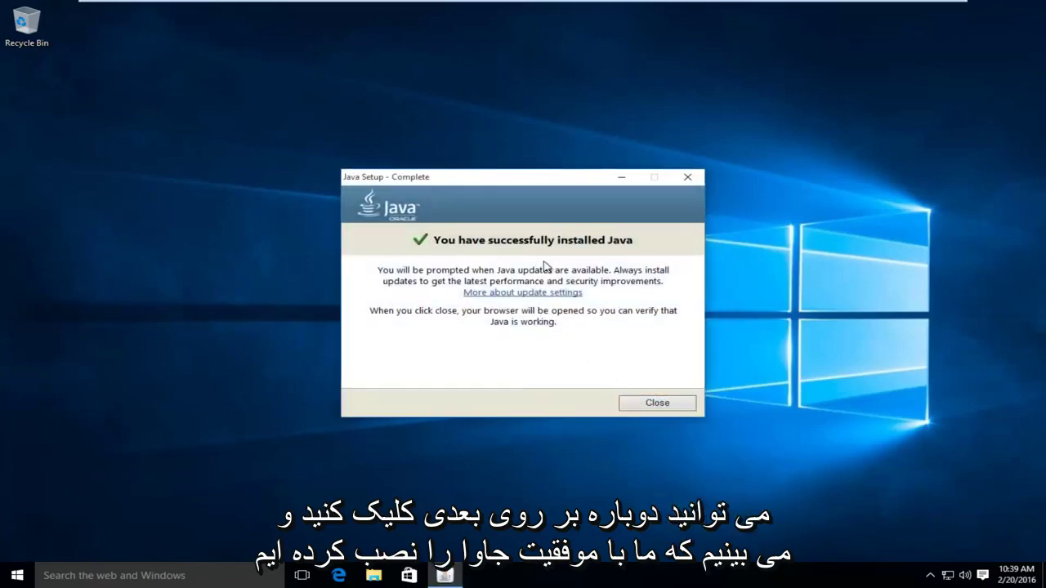